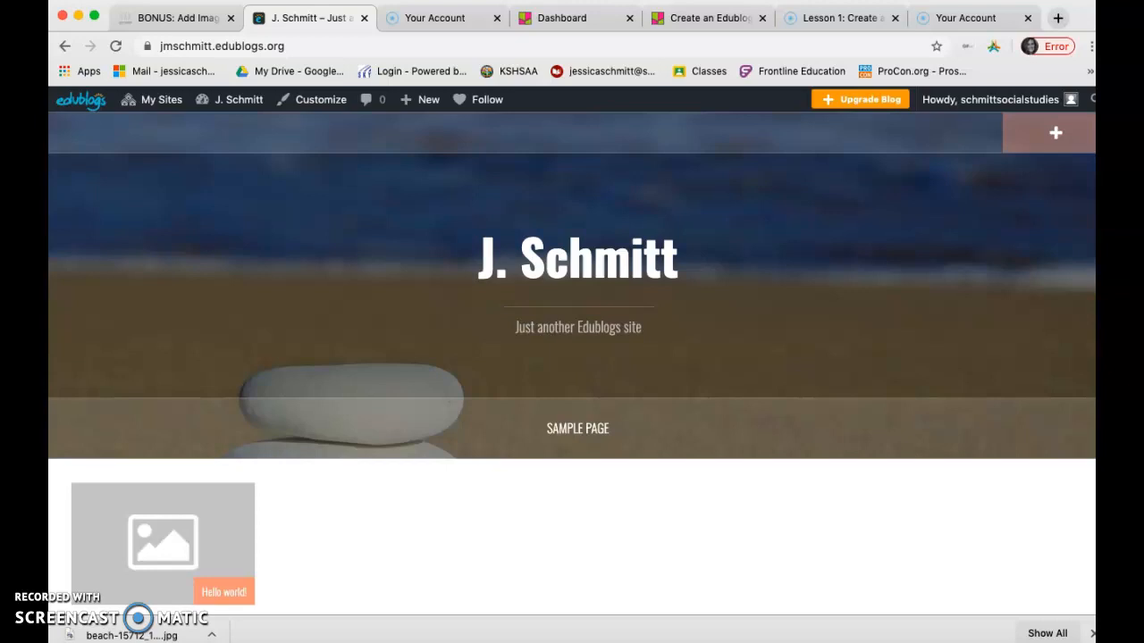
- Open the site's dashboard, list all pages, and move the Sample Page to the trash
mouse_move(246, 102)
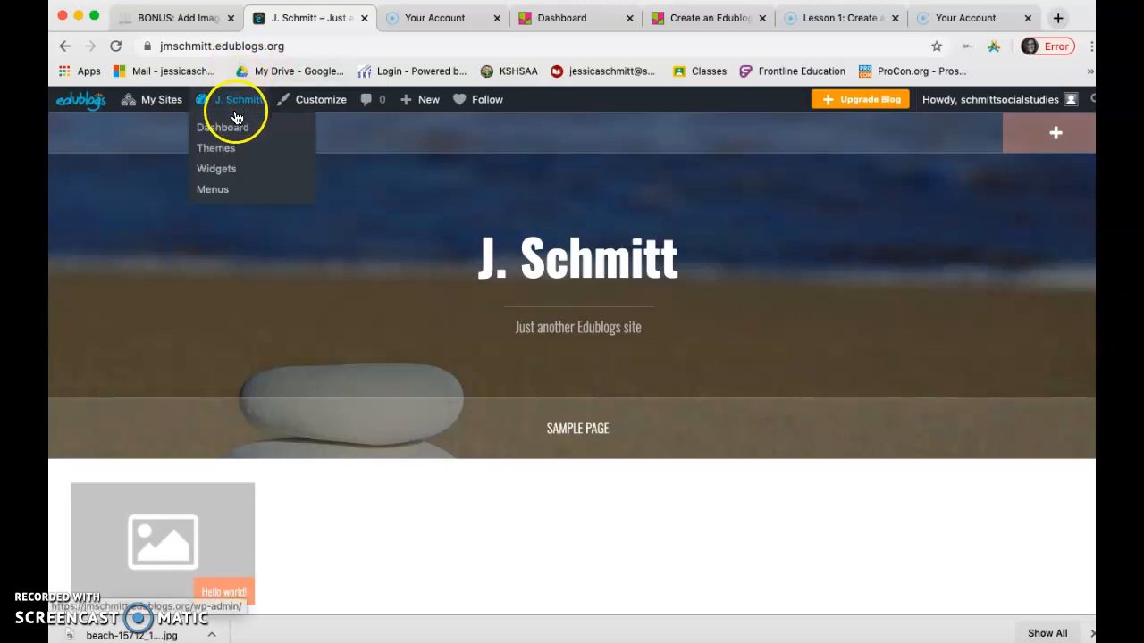
left_click(235, 132)
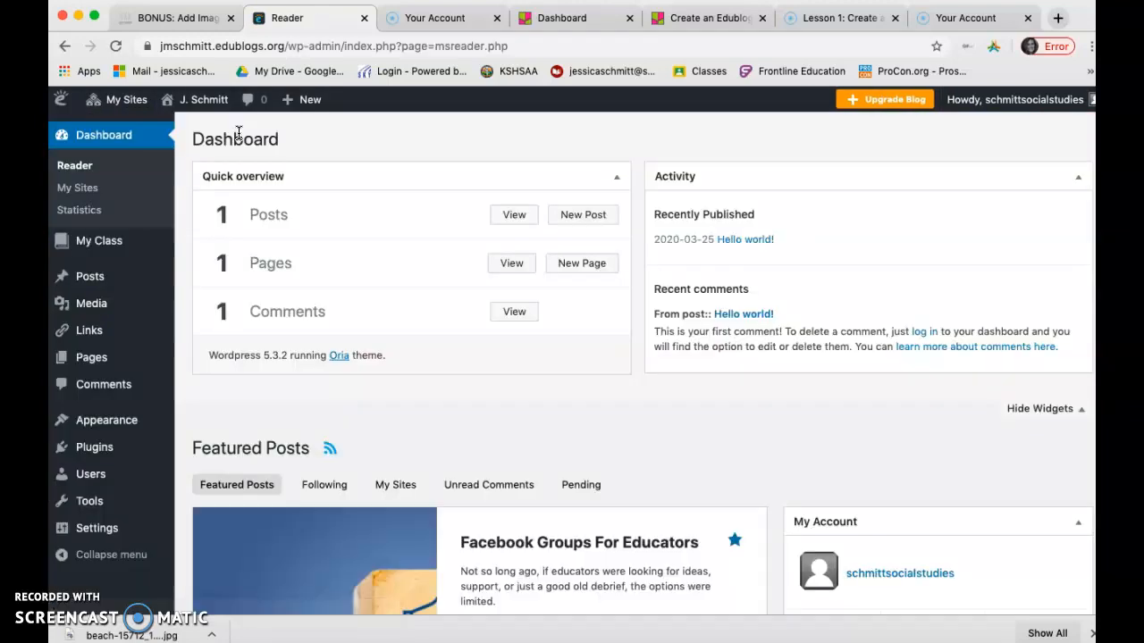
left_click(210, 237)
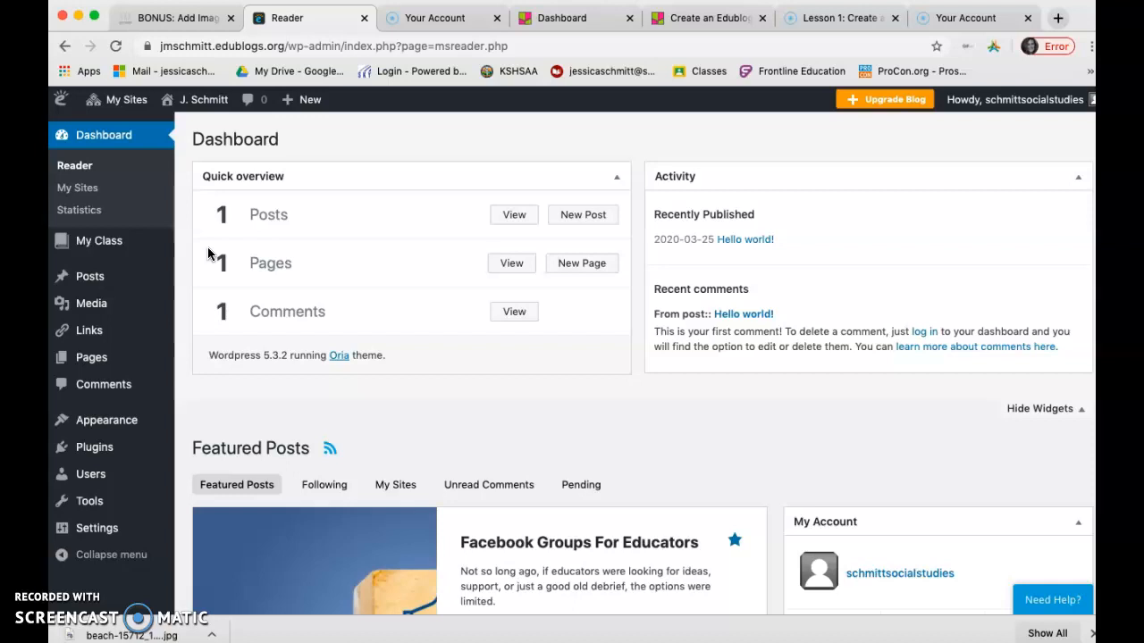
mouse_move(132, 353)
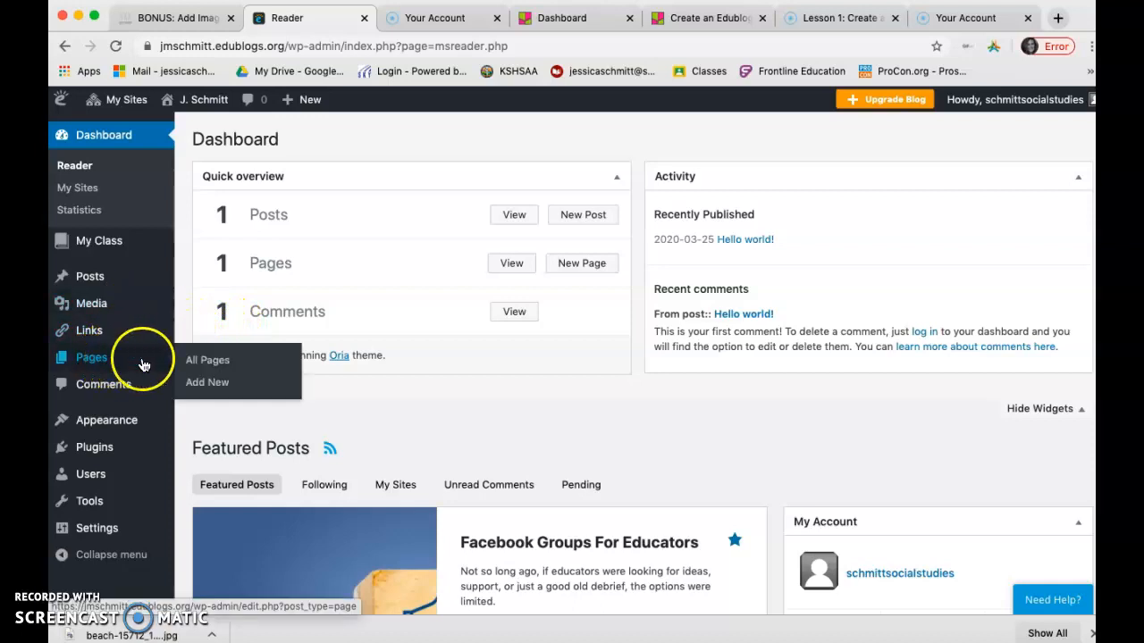
left_click(208, 361)
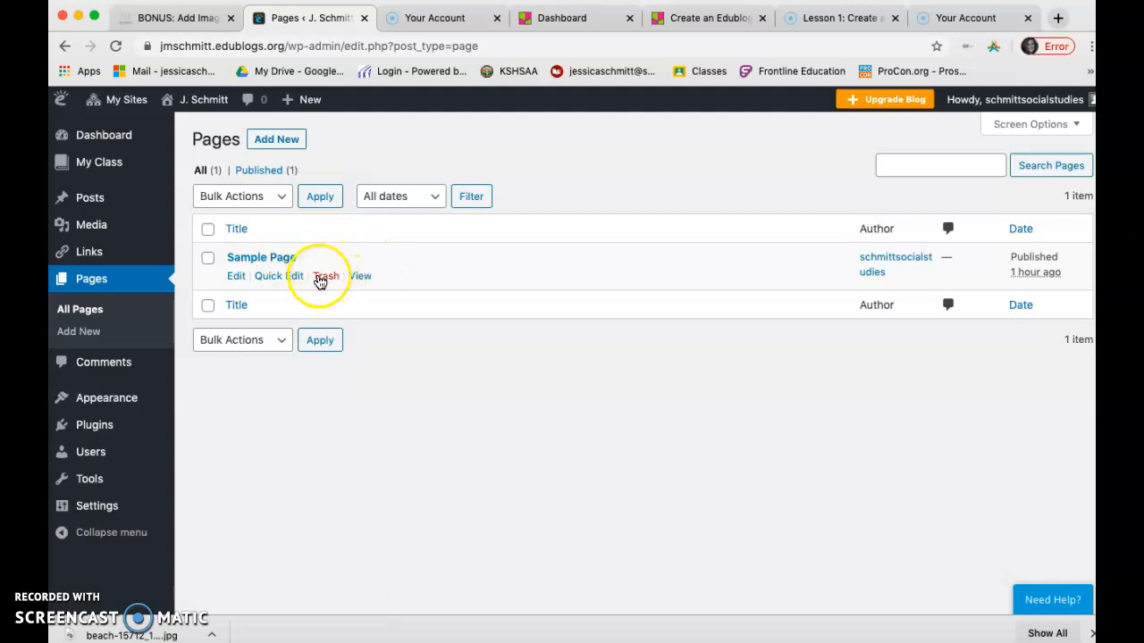
left_click(326, 279)
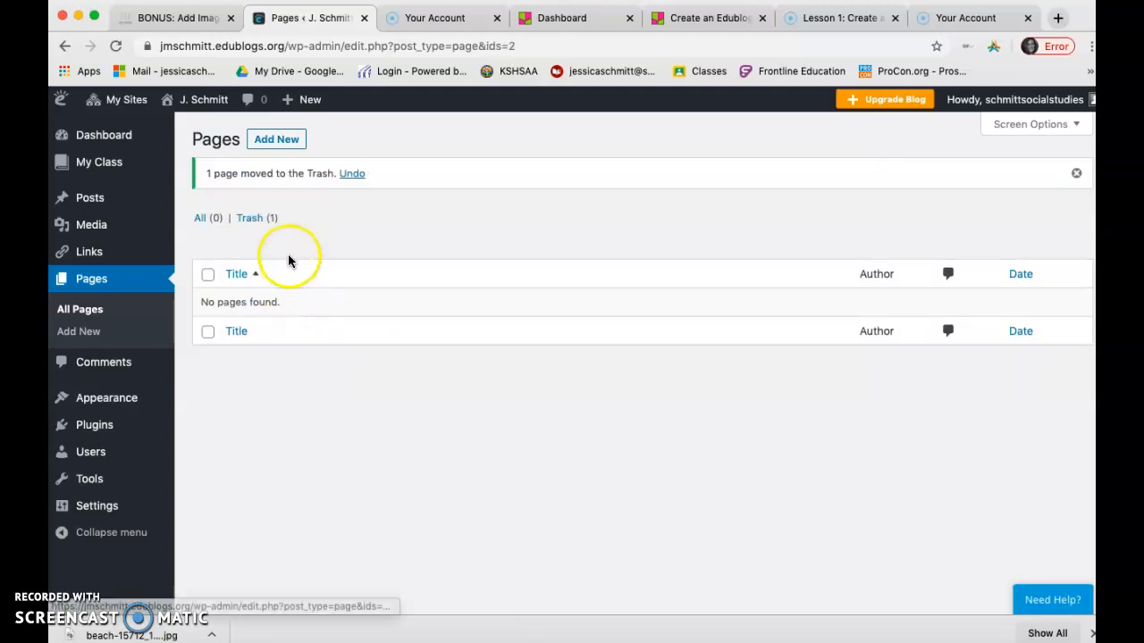
- Add a new page and title it "About" followed by the teacher's first initial and surname
left_click(277, 141)
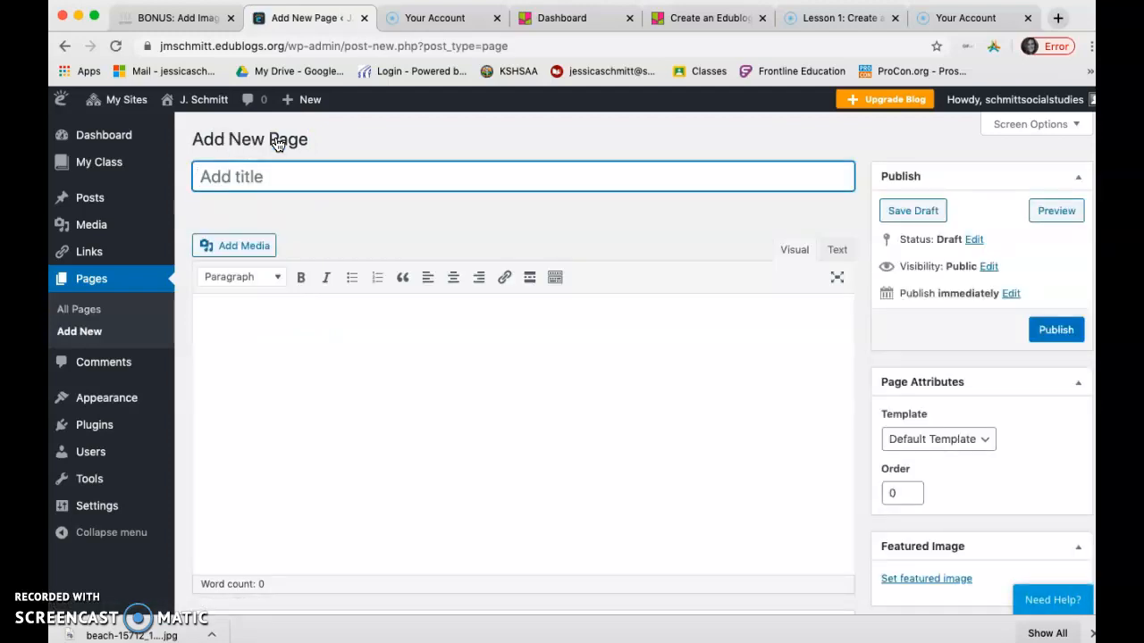
type("About J. Schmitt")
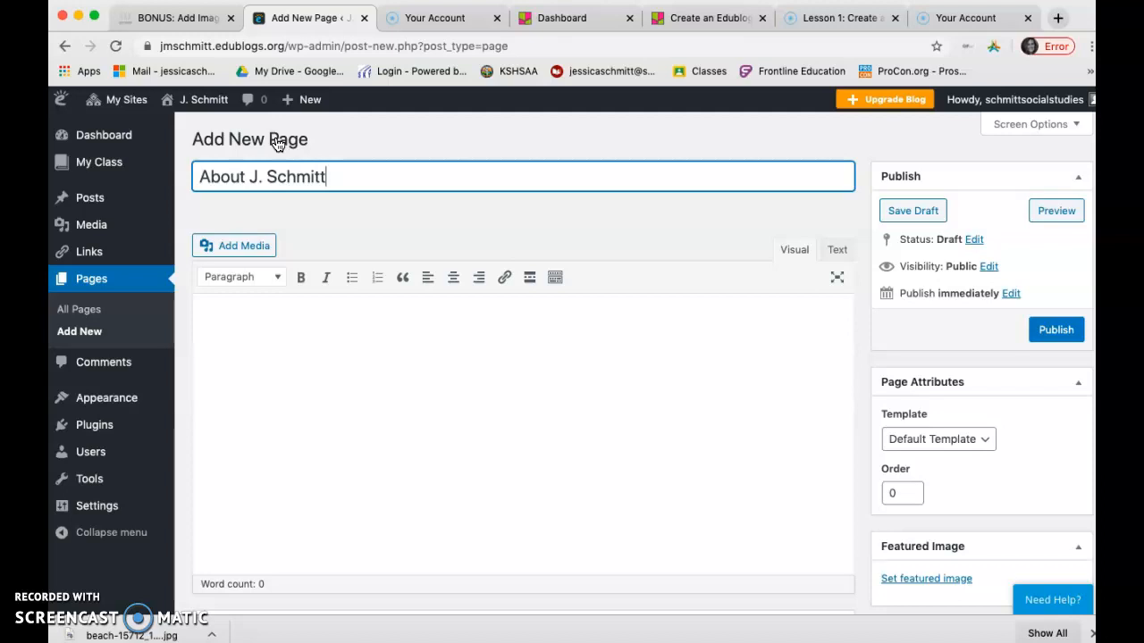
left_click(423, 182)
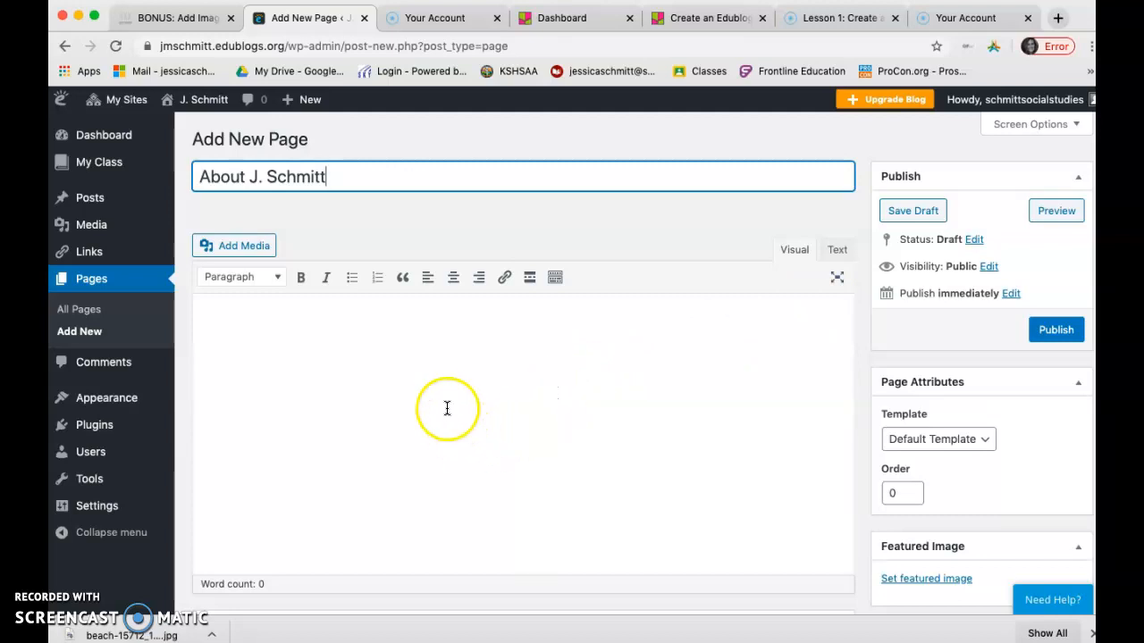
left_click(429, 384)
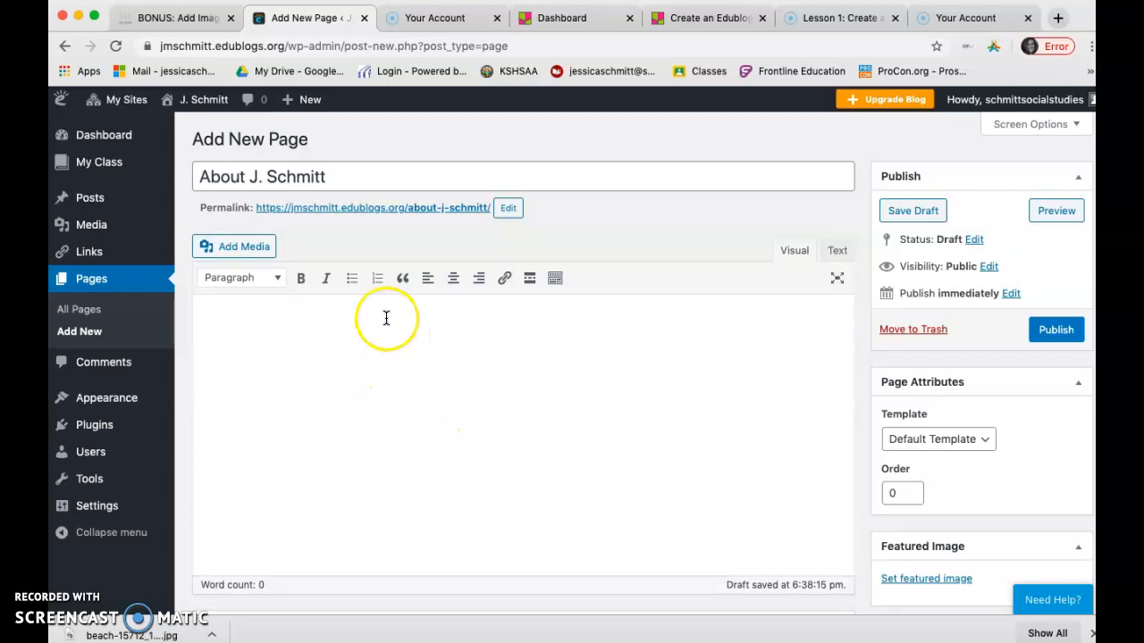
- Look through the text style options for the page body and choose Paragraph
left_click(278, 280)
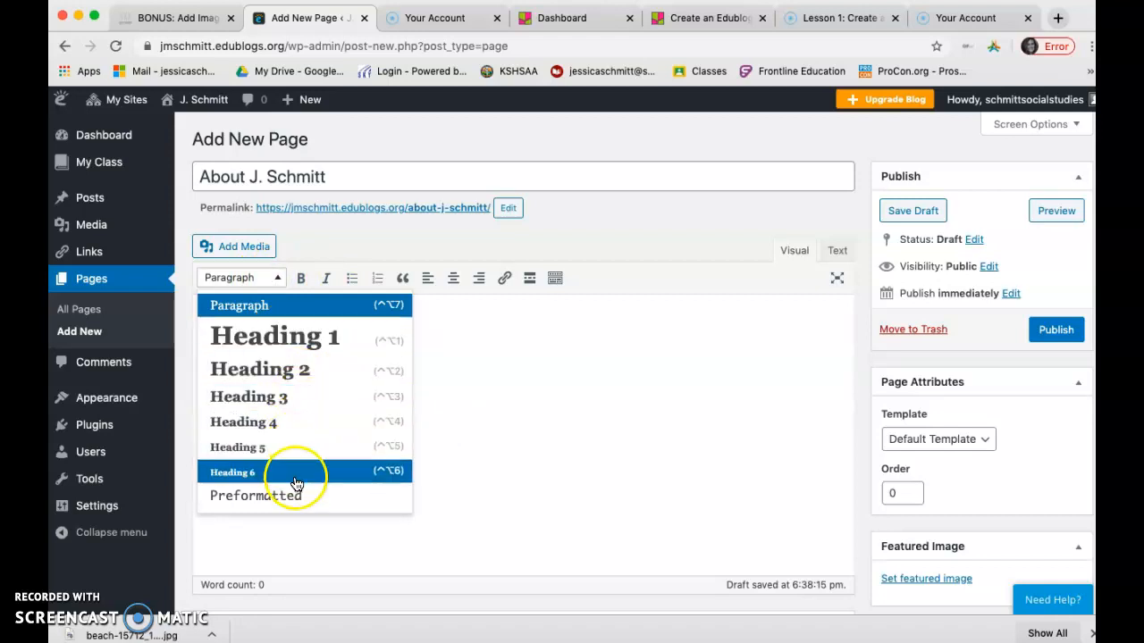
scroll(297, 484, "down", 1)
scroll(298, 485, "up", 1)
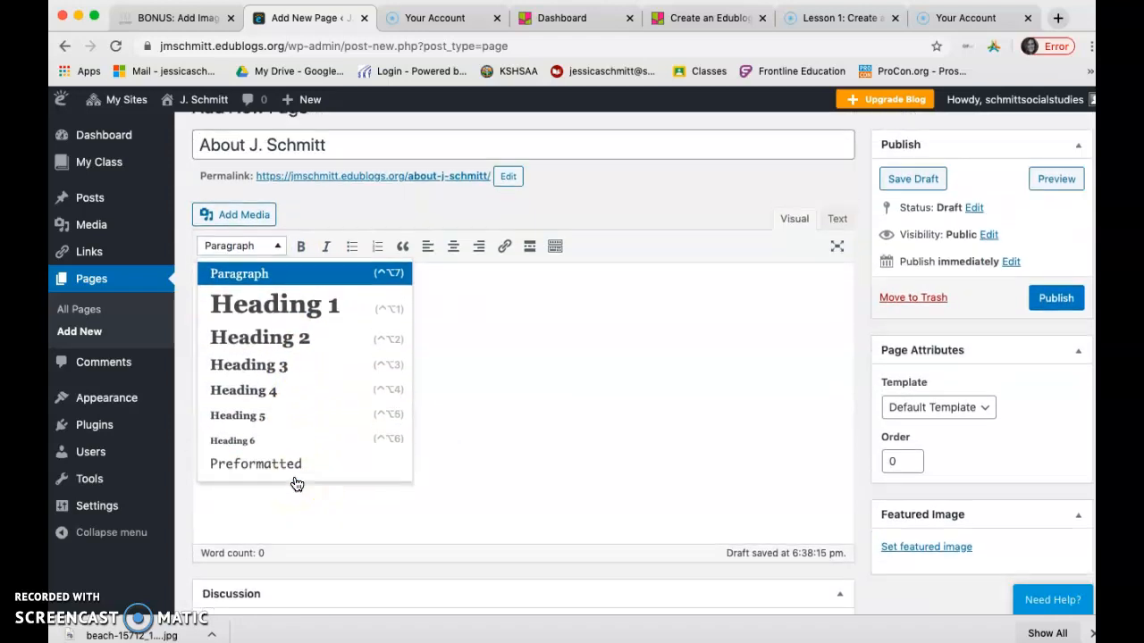
left_click(257, 278)
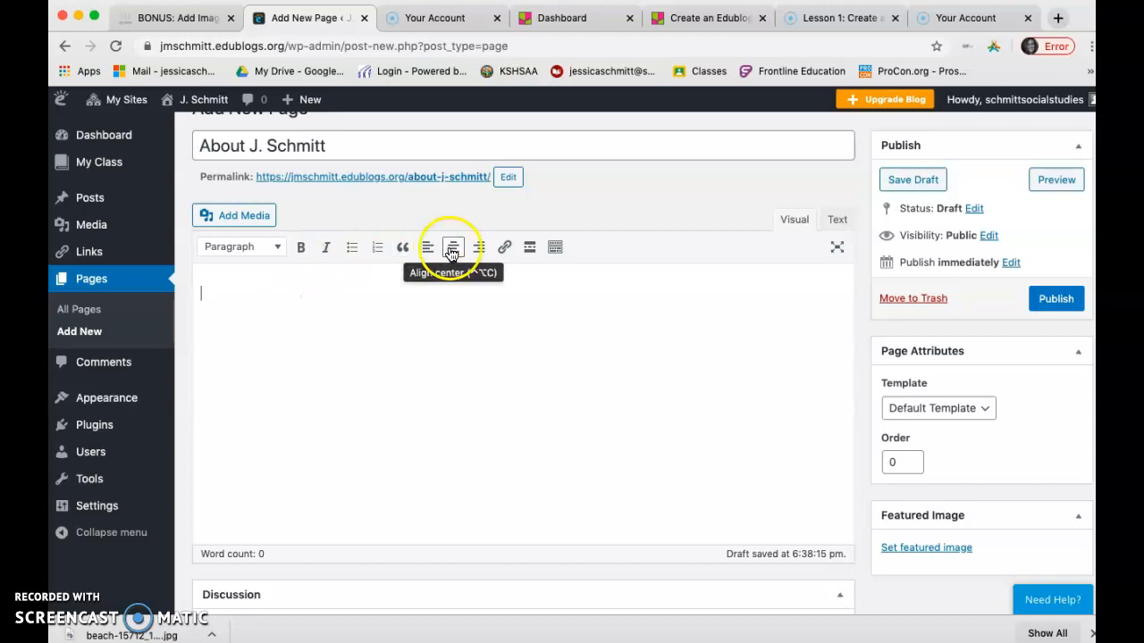
left_click(505, 248)
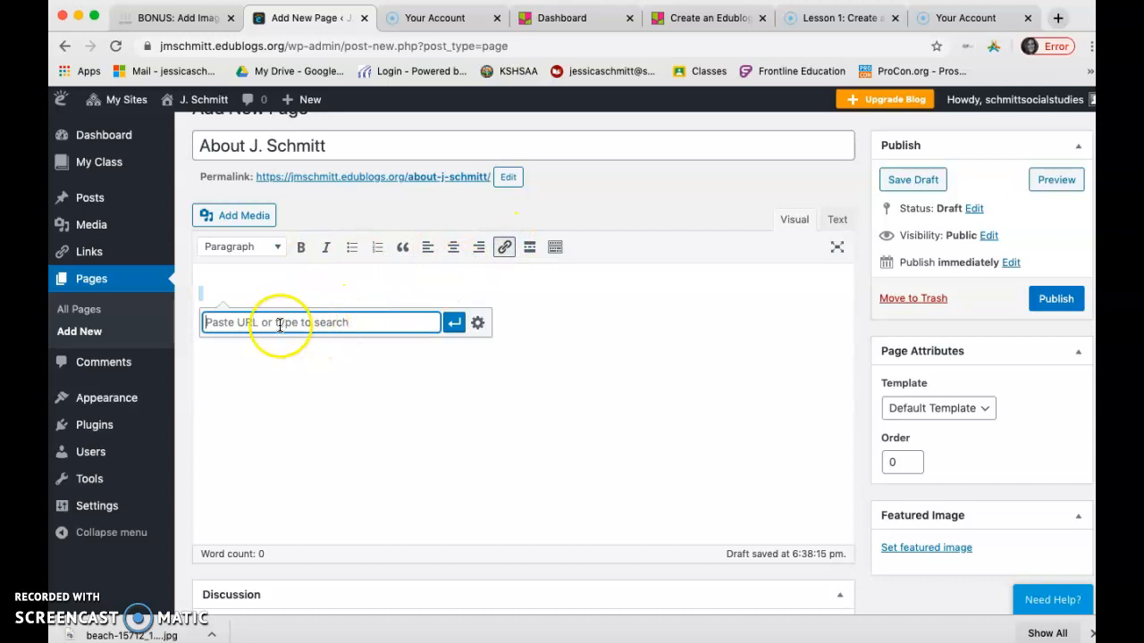
left_click(474, 327)
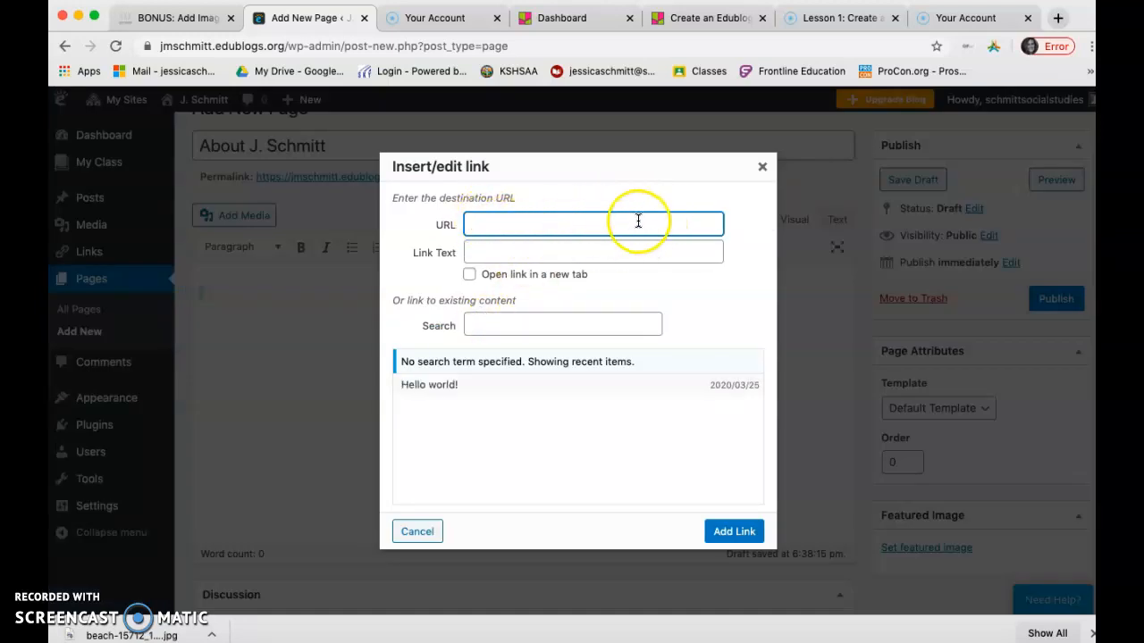
left_click(498, 253)
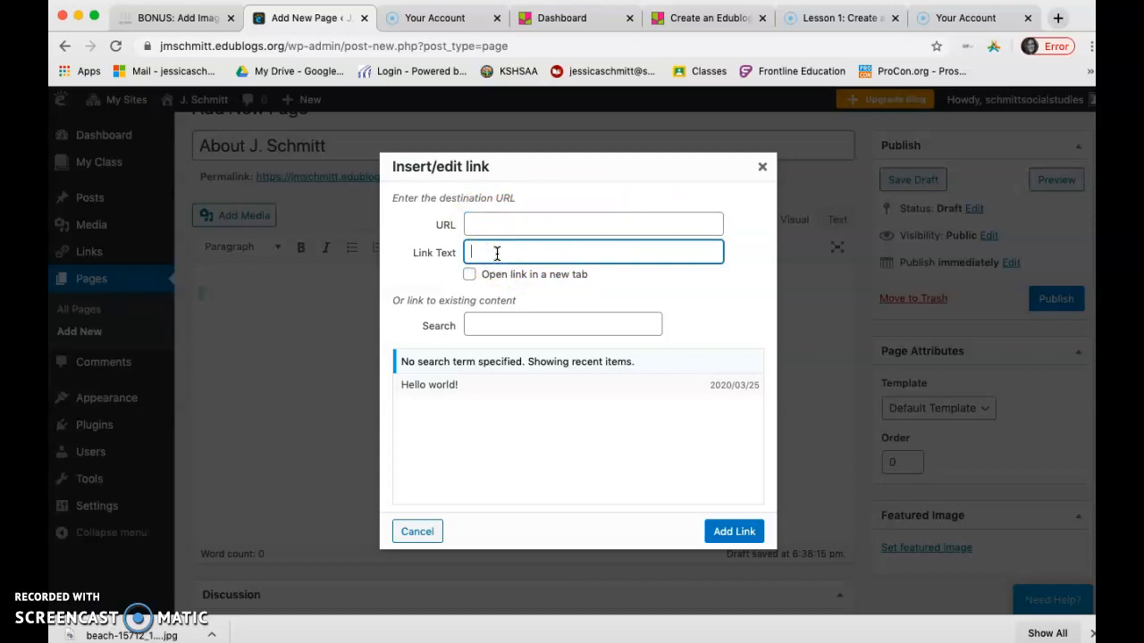
type("Lear")
key("BackSpace")
key("BackSpace")
key("BackSpace")
key("BackSpace")
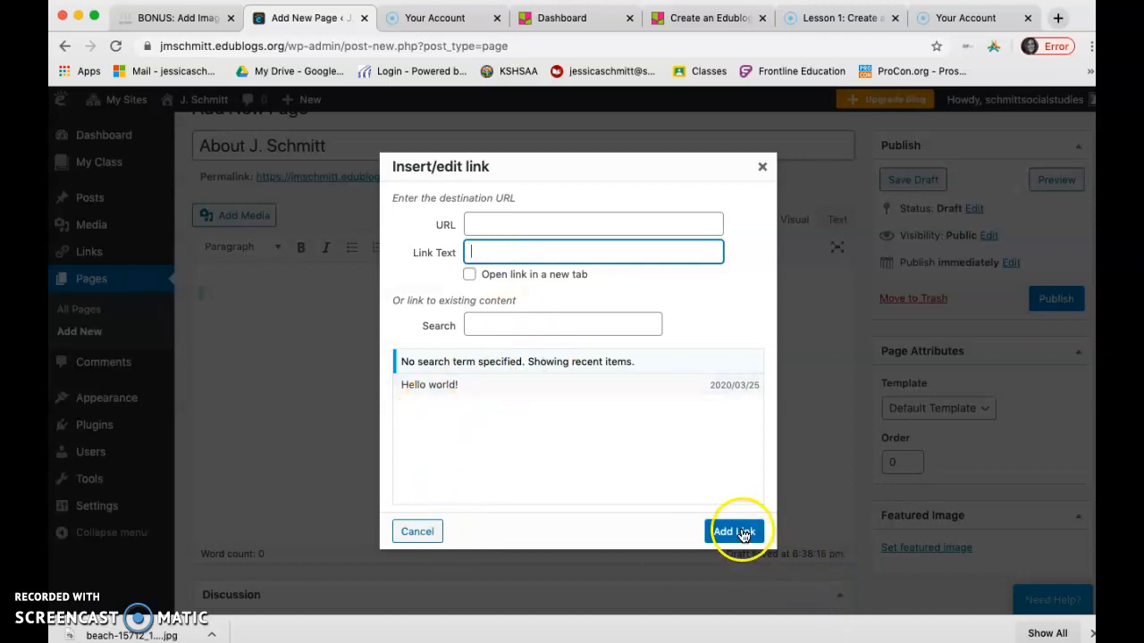
left_click(417, 531)
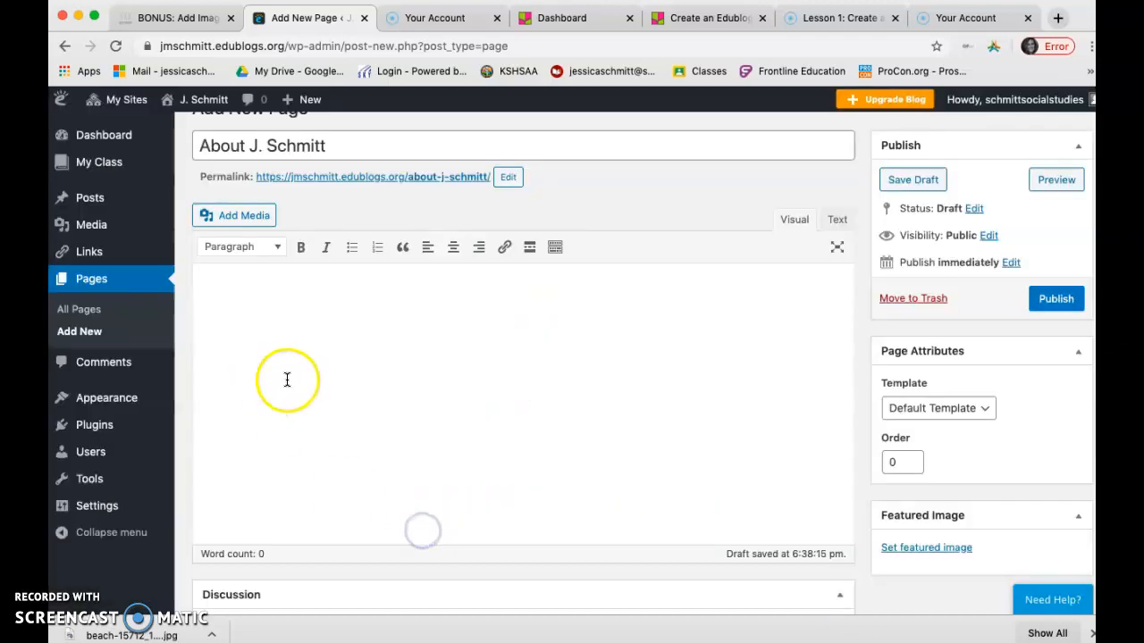
- Write the page body, introducing the teacher by full name and adding "I have been teaching for 7 years."
left_click(325, 352)
type("name I")
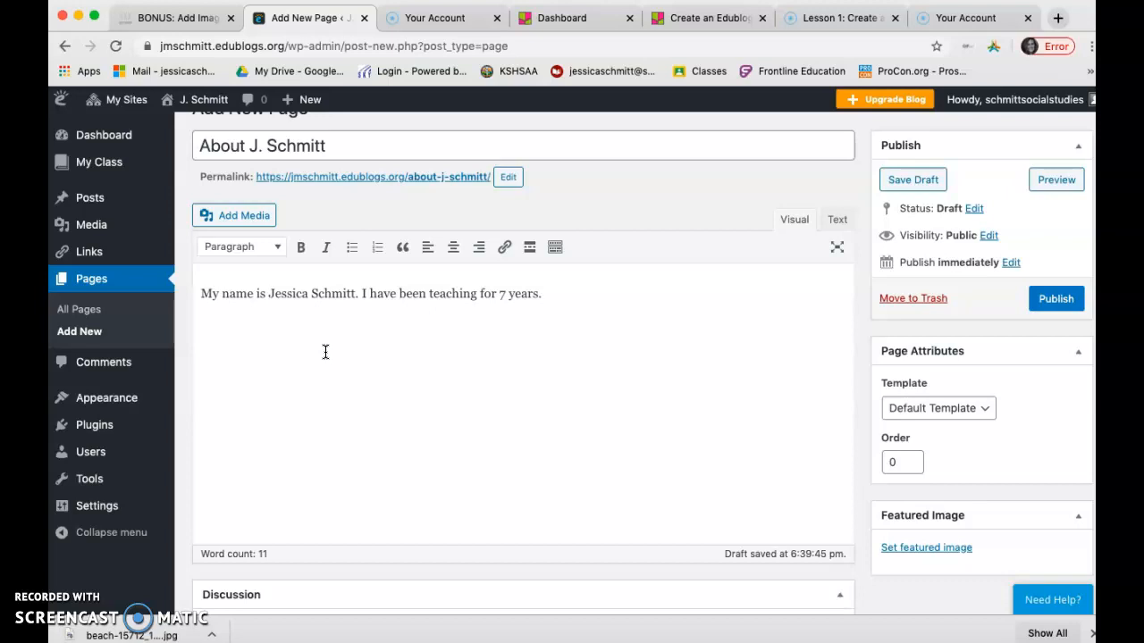
scroll(581, 447, "down", 2)
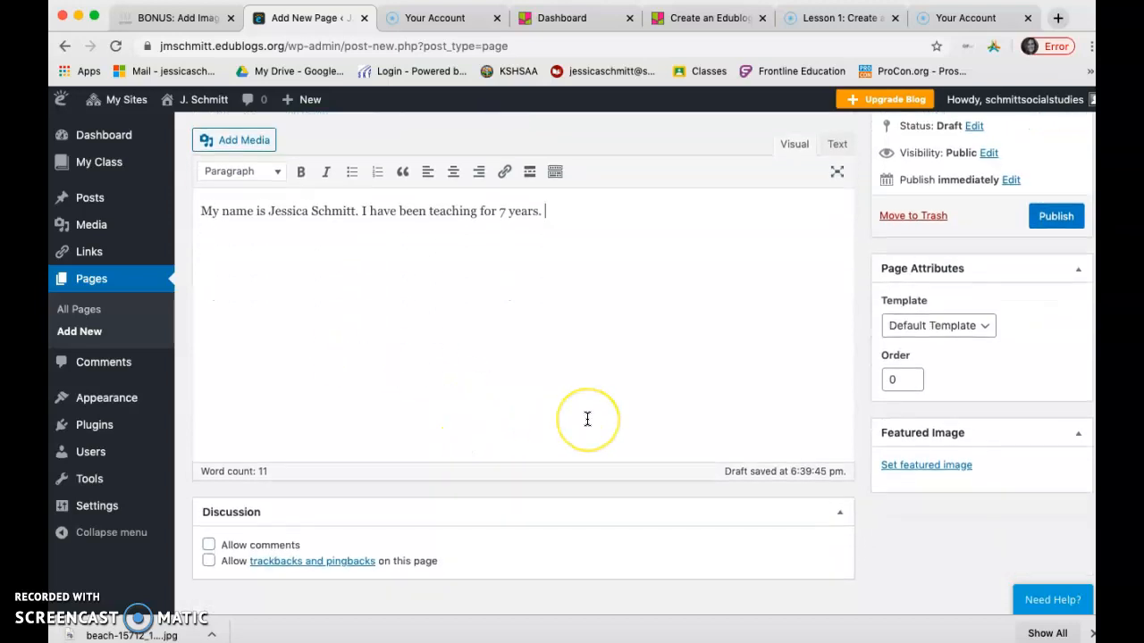
left_click(619, 428)
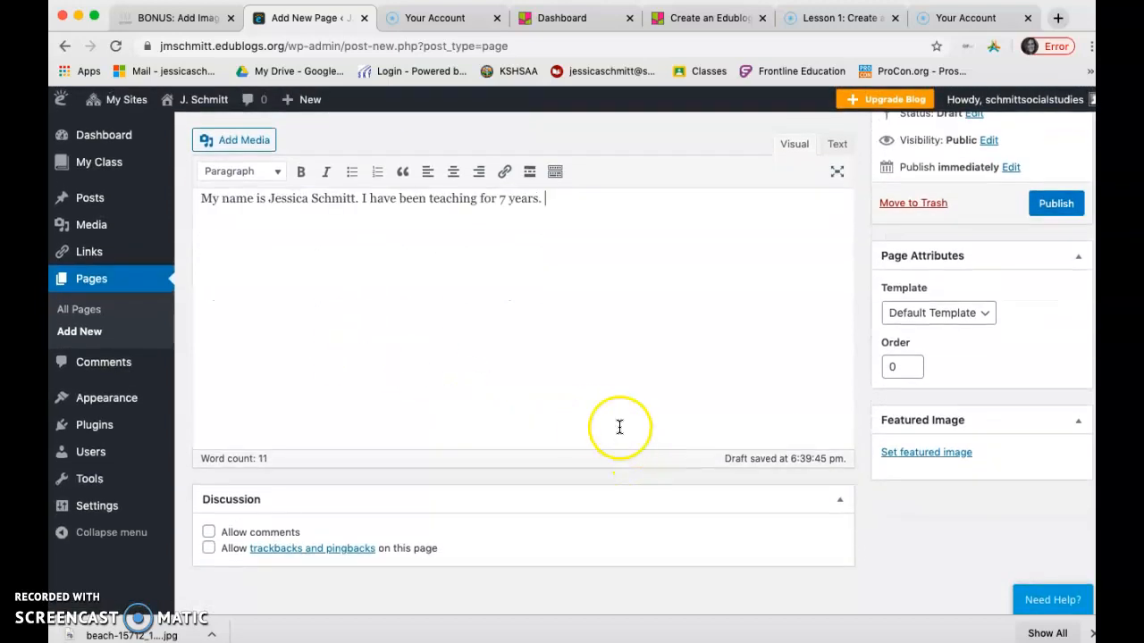
- Upload the JPEG "use this" from the Desktop and set it as the page's featured image
scroll(620, 427, "up", 2)
scroll(619, 428, "down", 2)
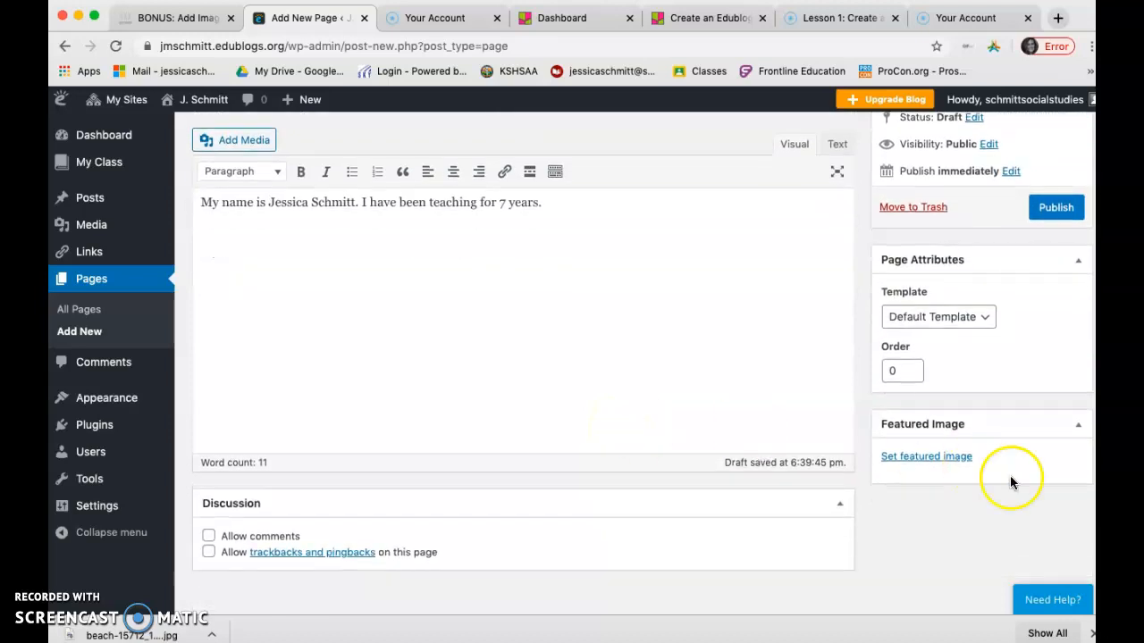
left_click(939, 459)
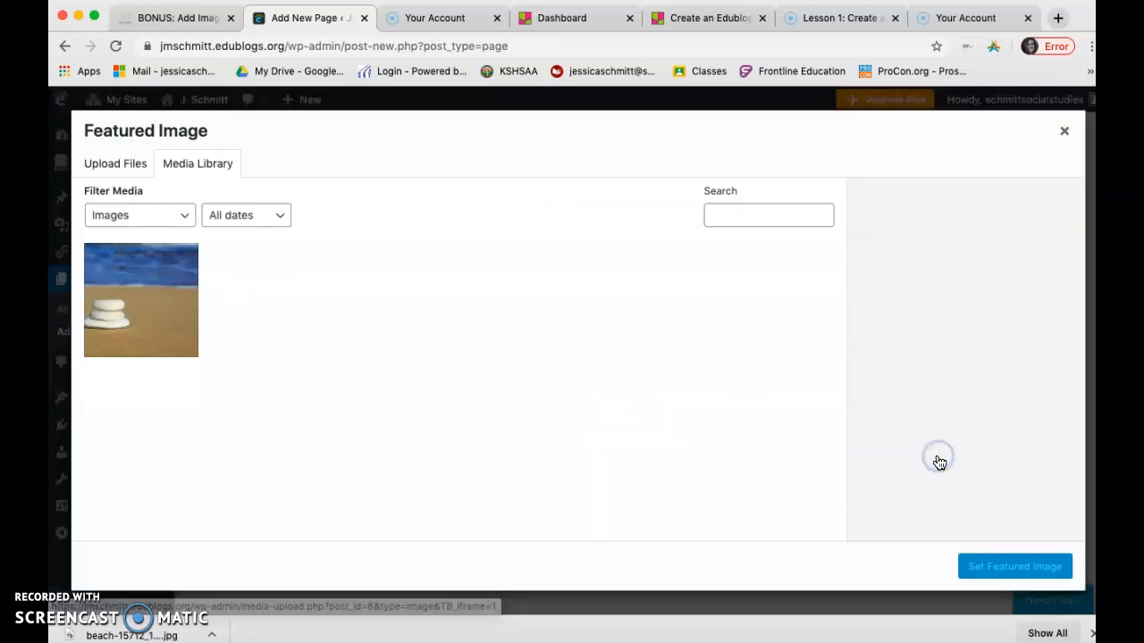
left_click(114, 167)
left_click(192, 163)
left_click(120, 163)
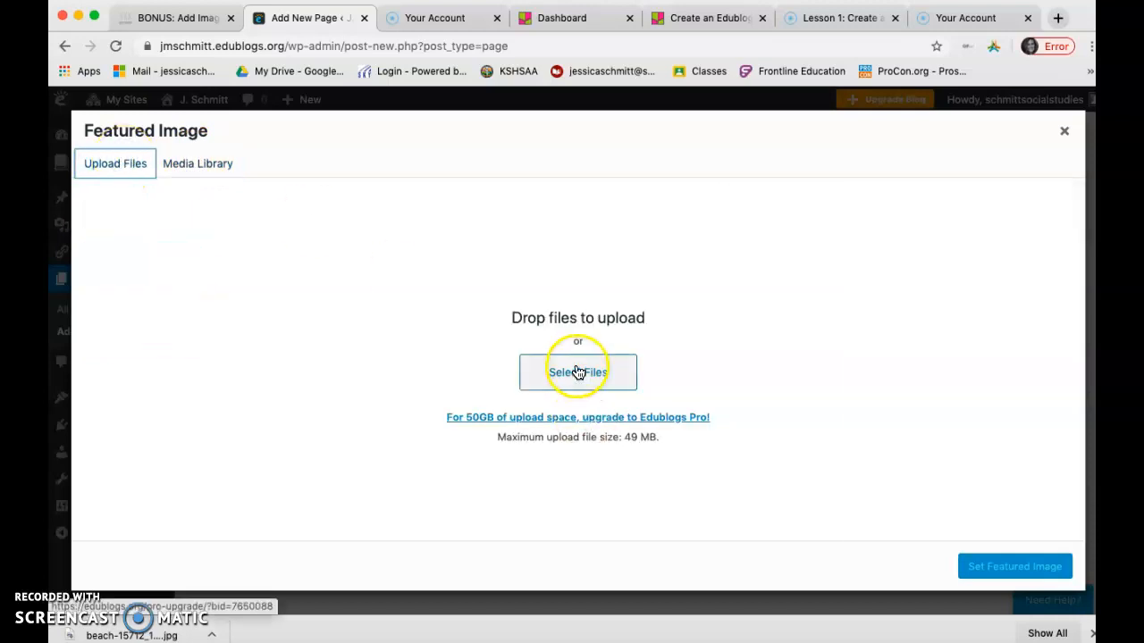
left_click(577, 374)
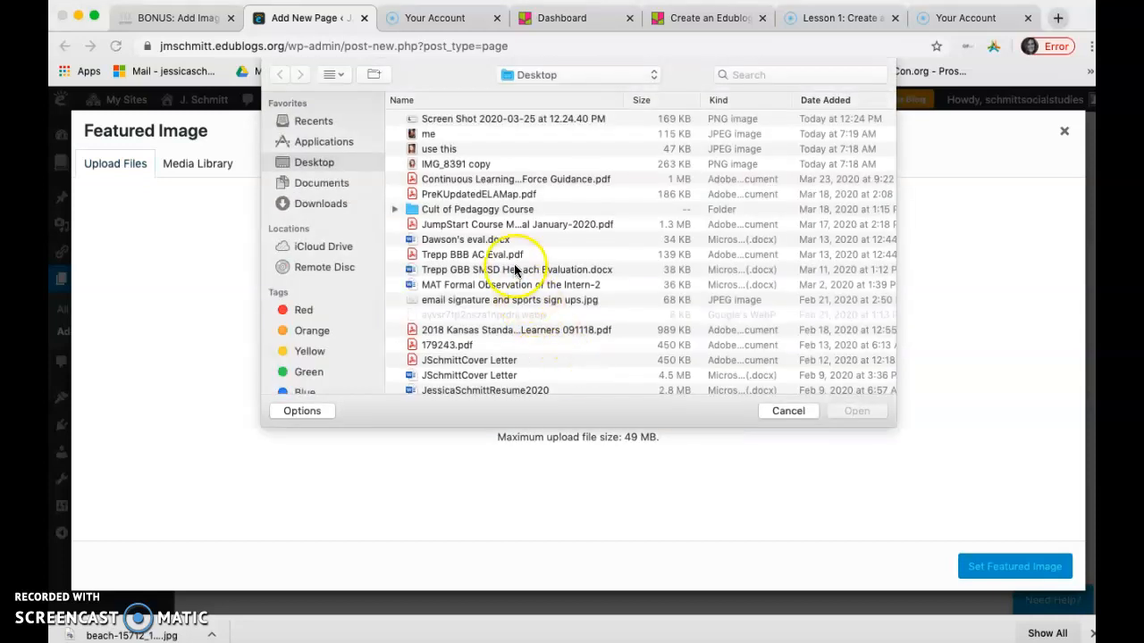
left_click(442, 149)
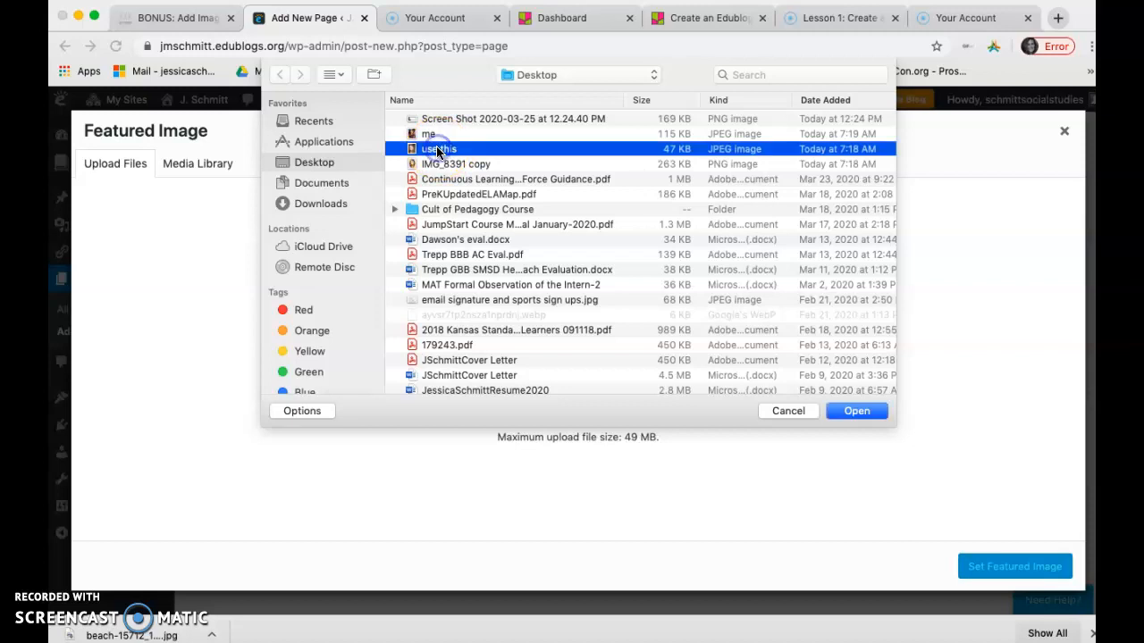
left_click(856, 412)
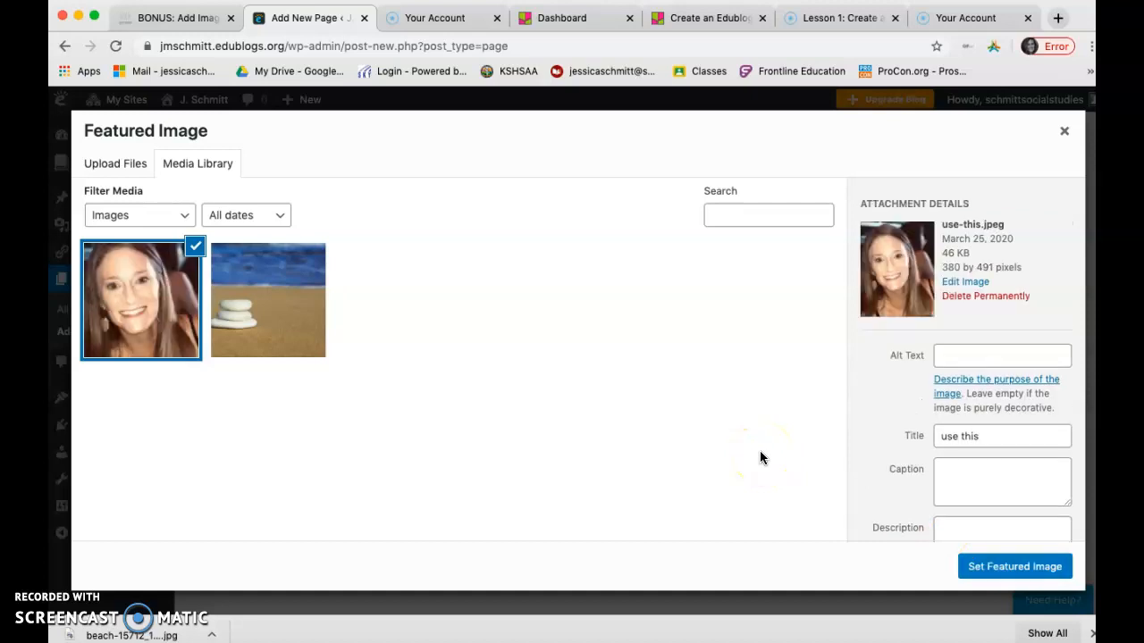
left_click(984, 569)
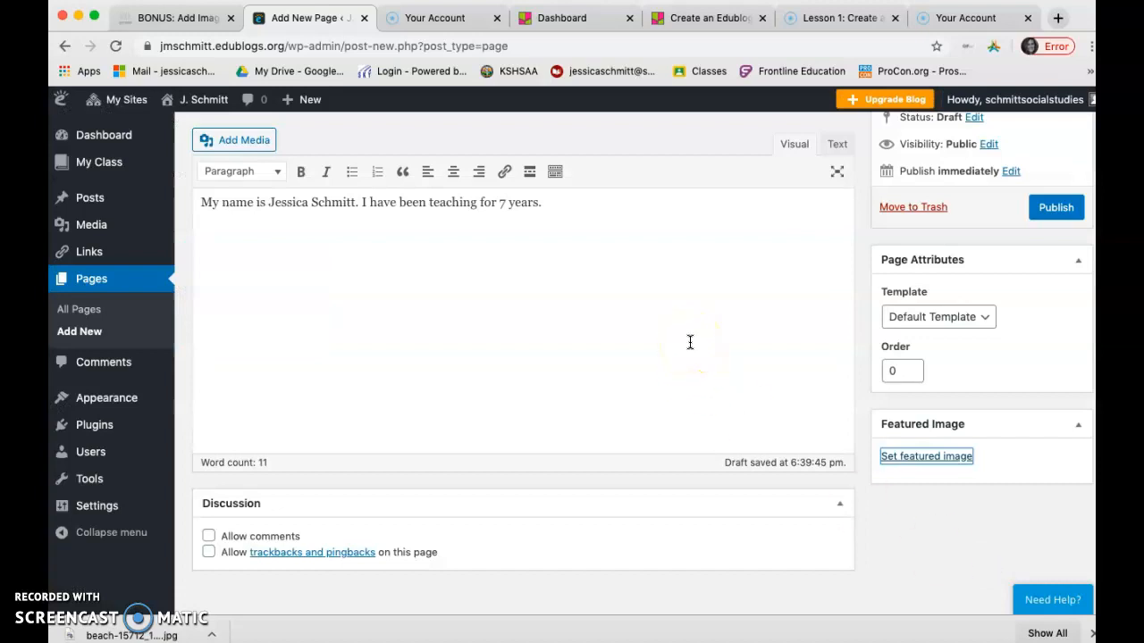
- Review the draft page's body text, discussion options, featured image and publishing settings
scroll(690, 342, "up", 3)
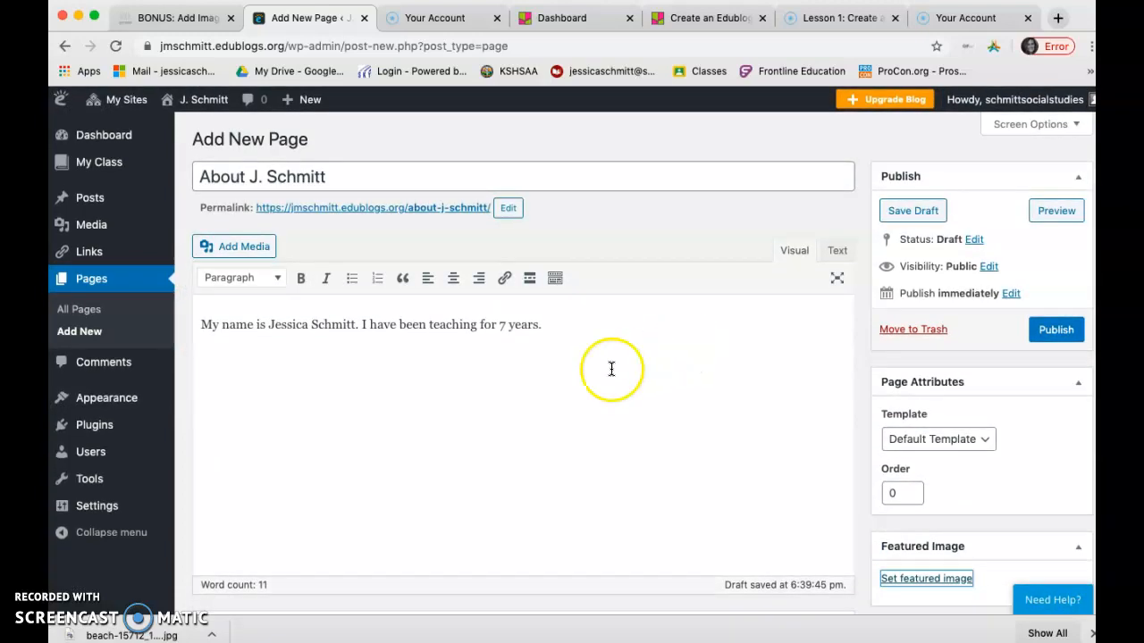
scroll(545, 374, "down", 3)
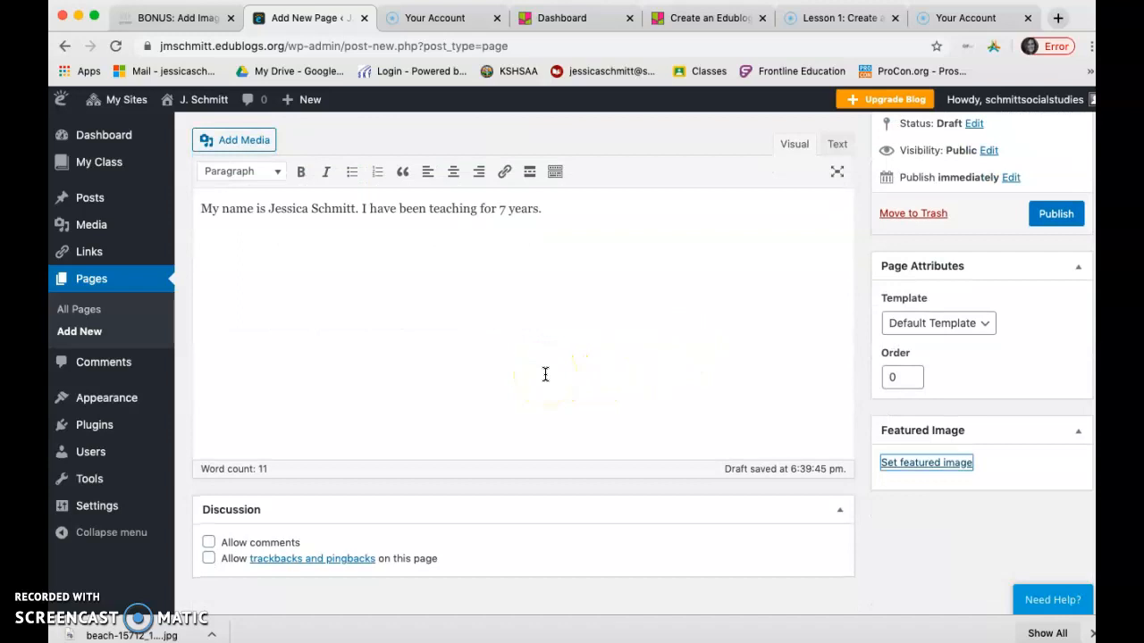
scroll(419, 403, "down", 2)
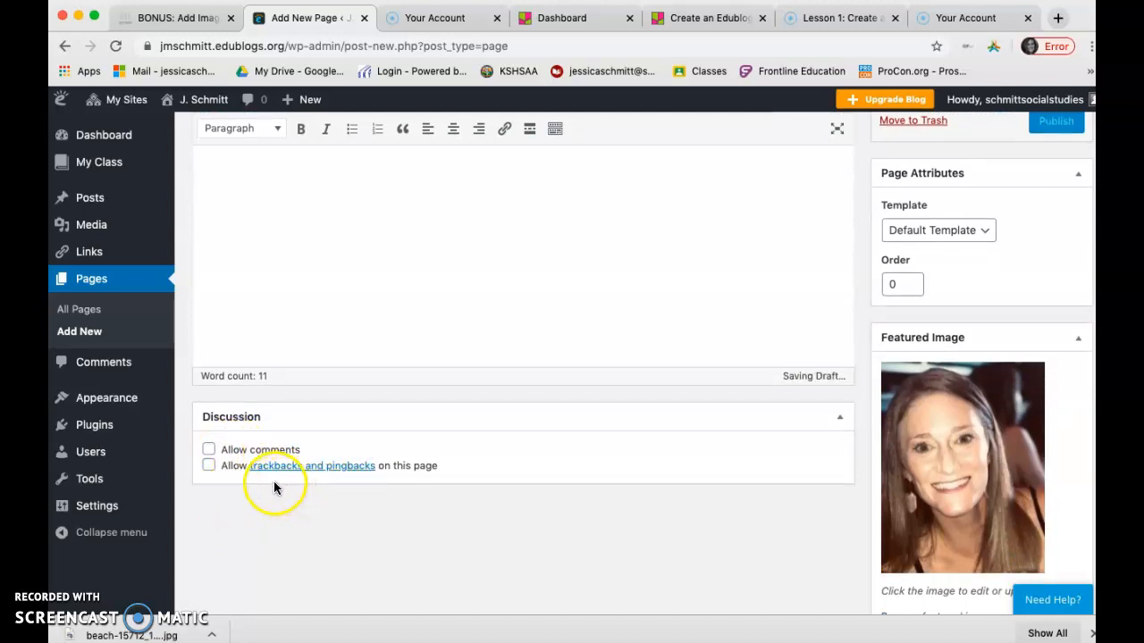
scroll(321, 491, "up", 1)
scroll(320, 486, "up", 5)
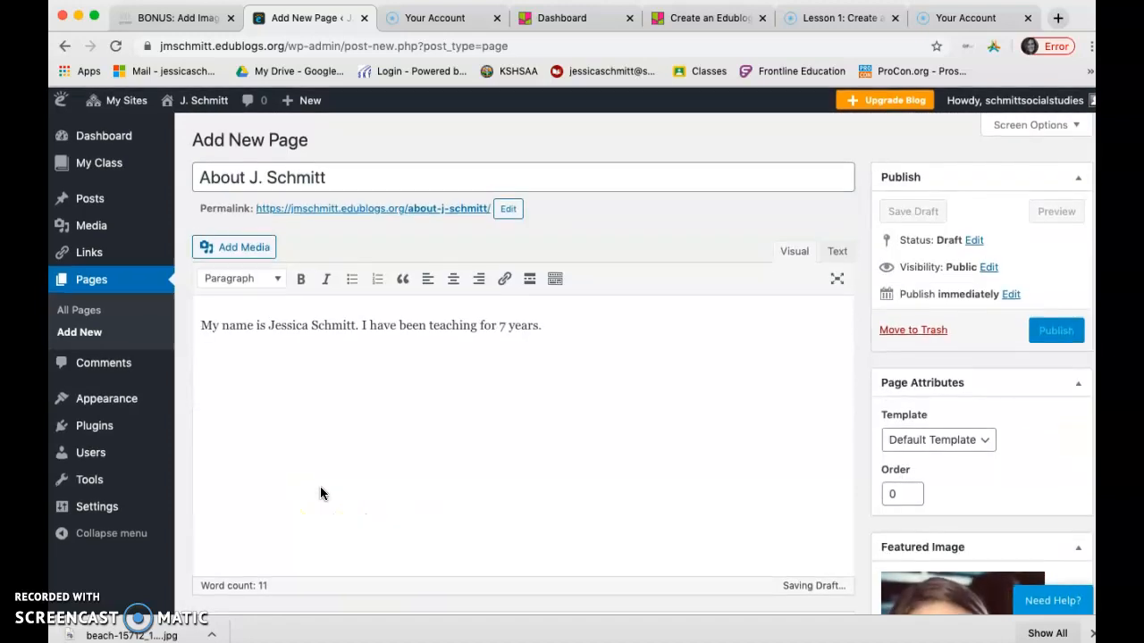
left_click(695, 348)
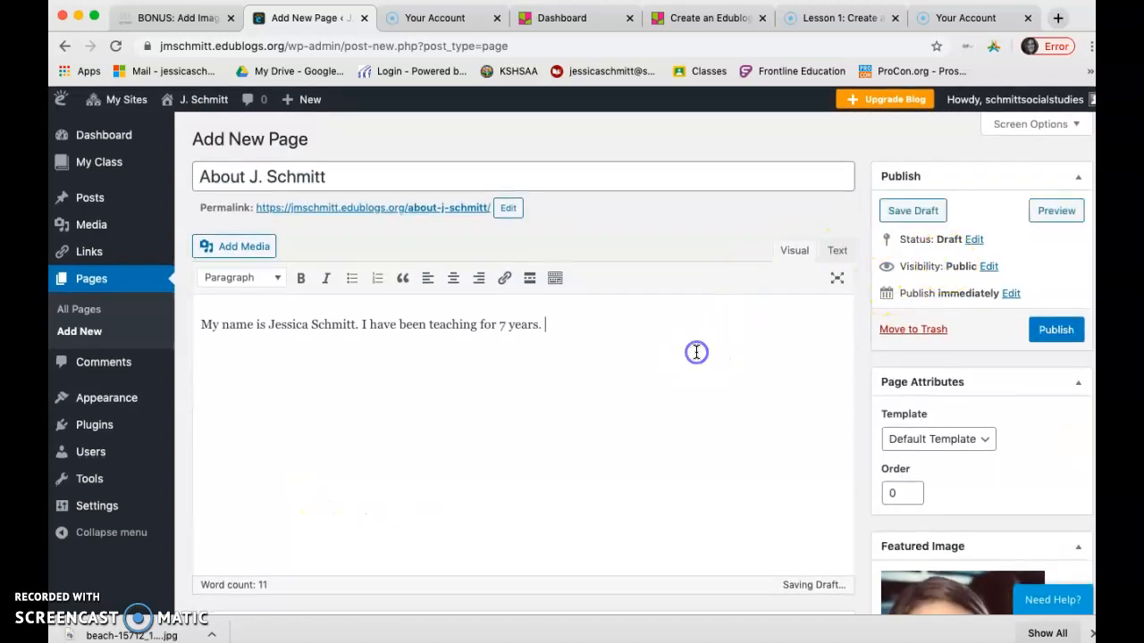
scroll(584, 404, "down", 5)
scroll(583, 404, "up", 4)
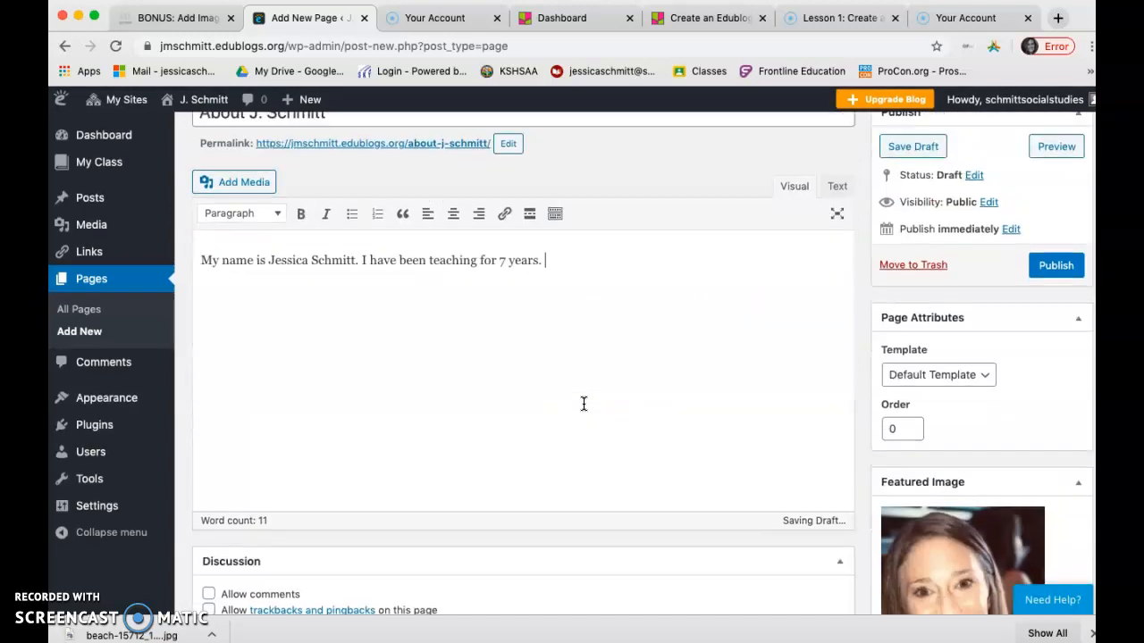
scroll(583, 404, "down", 5)
scroll(584, 403, "up", 5)
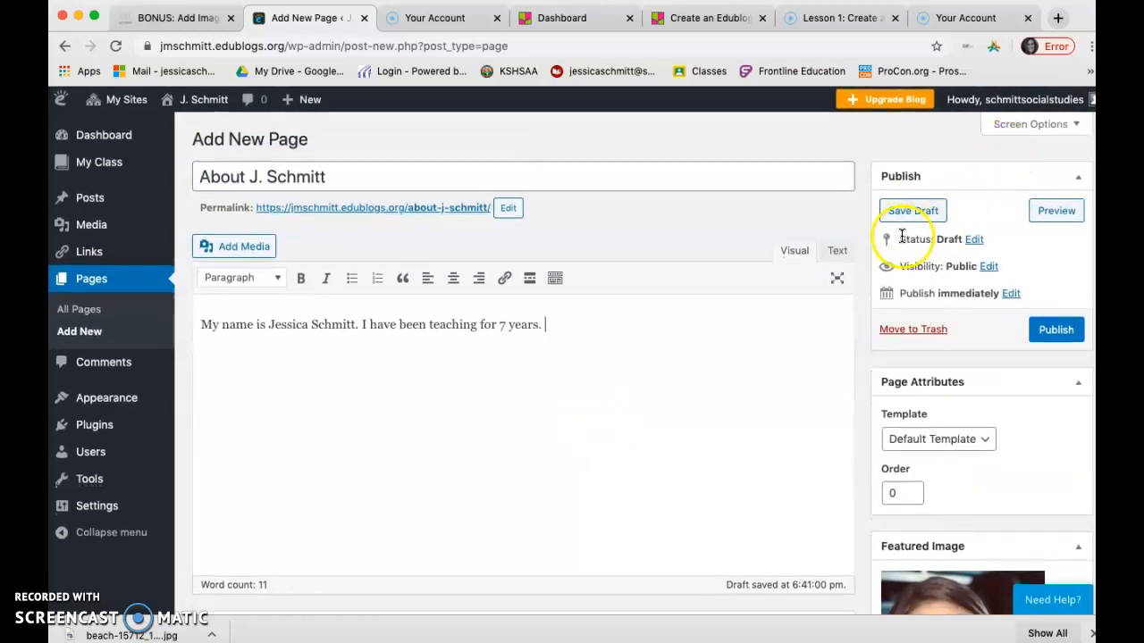
- Preview the draft About page, check its featured photo and introduction, and close the preview
left_click(1056, 210)
scroll(652, 392, "down", 5)
scroll(652, 392, "down", 2)
scroll(651, 393, "up", 3)
scroll(651, 392, "up", 3)
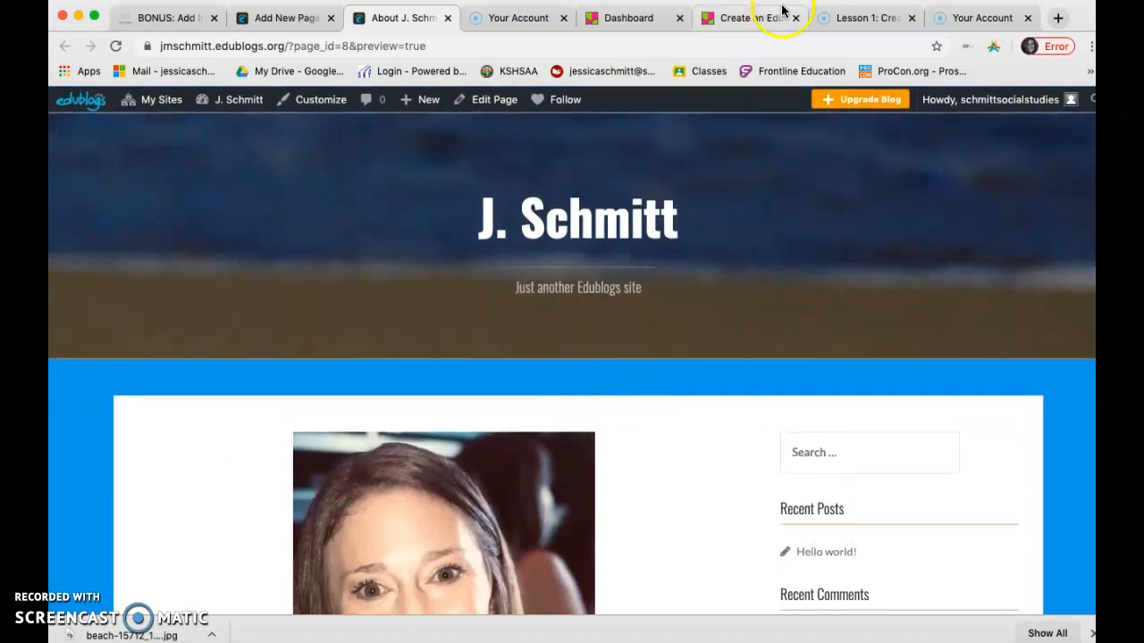
left_click(448, 18)
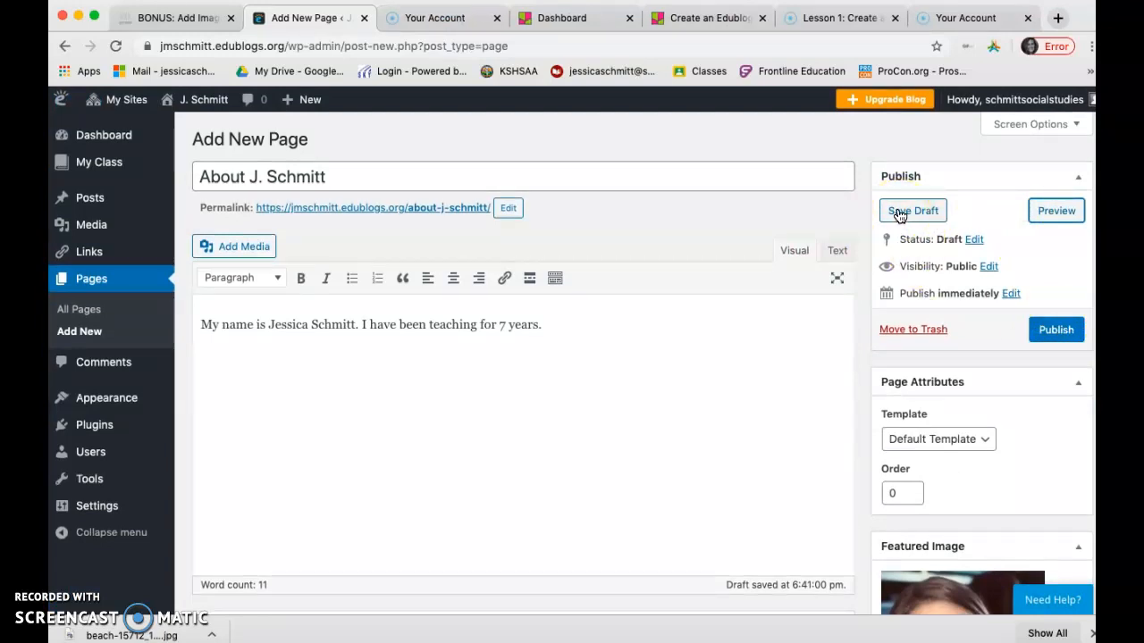
- Publish the About page and look over the blog's home page
left_click(1051, 331)
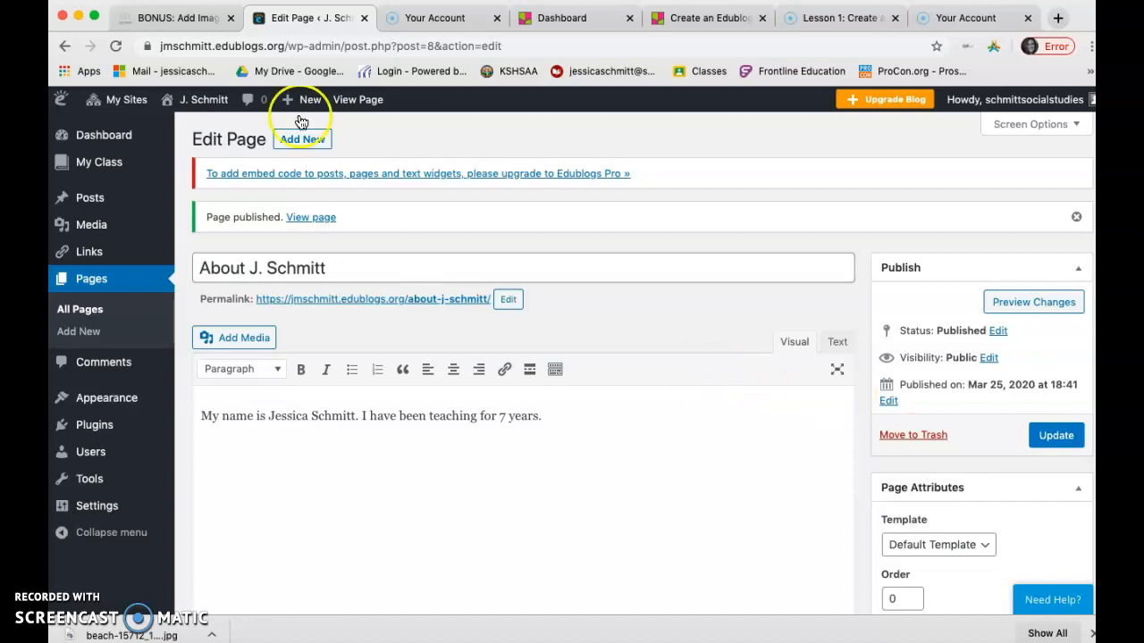
left_click(200, 105)
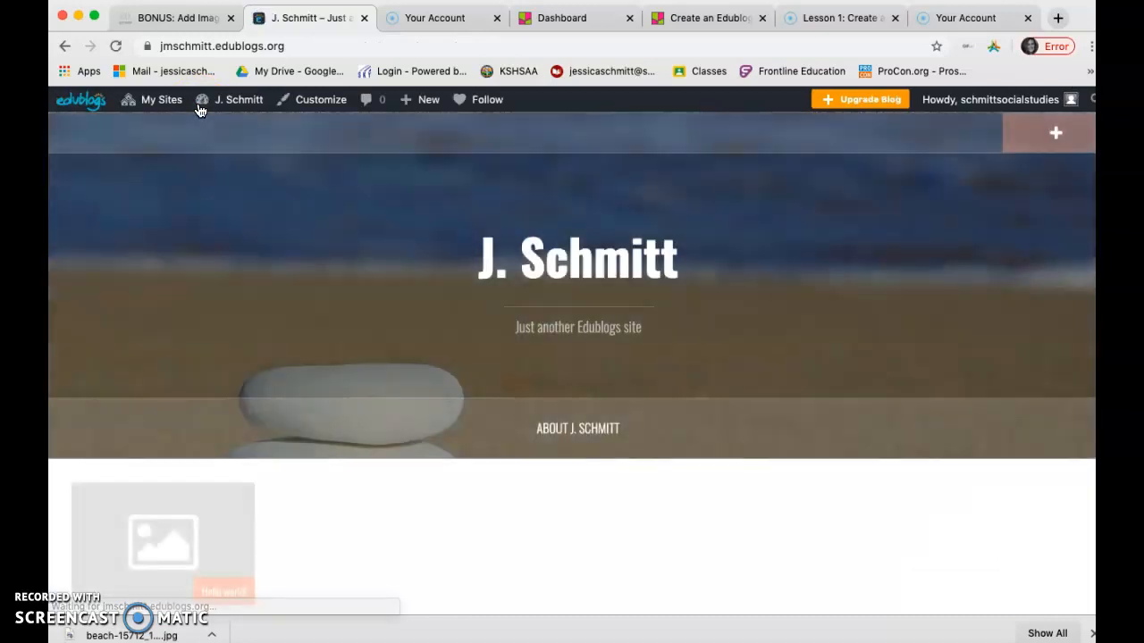
scroll(260, 324, "down", 5)
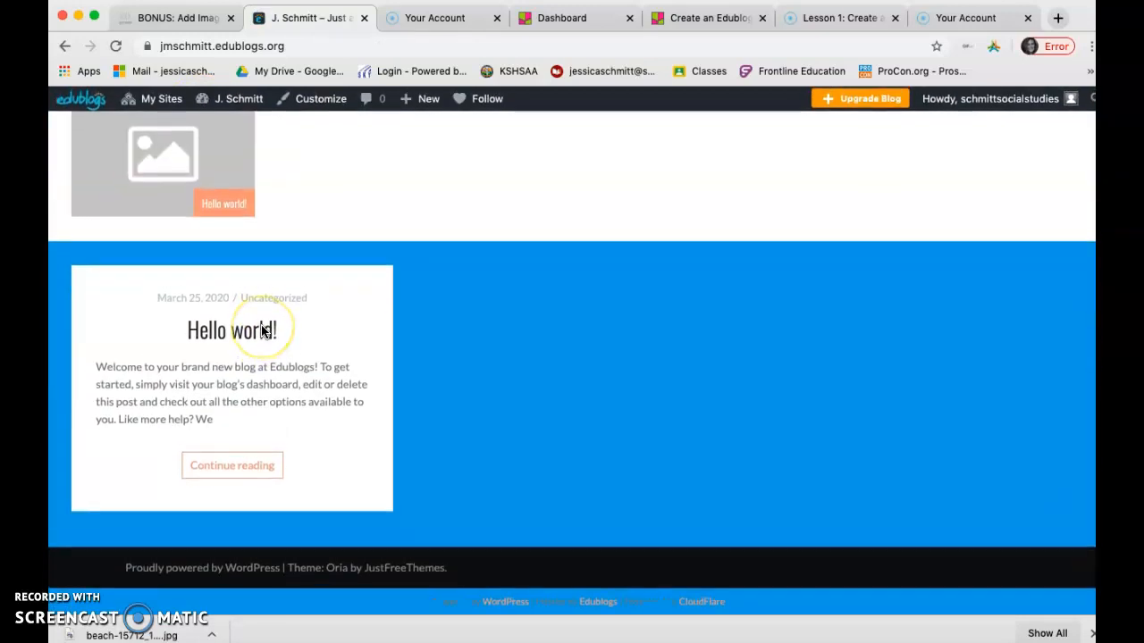
scroll(262, 333, "up", 2)
scroll(262, 332, "up", 4)
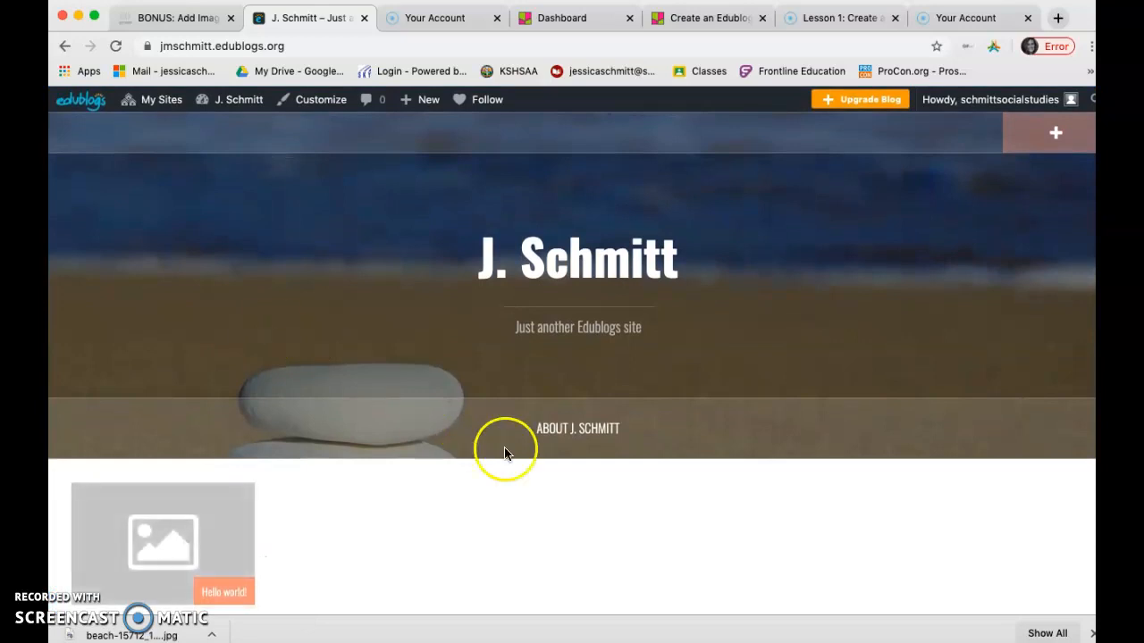
- Open the published About page from the blog's home page and check its photo and introduction text
left_click(576, 433)
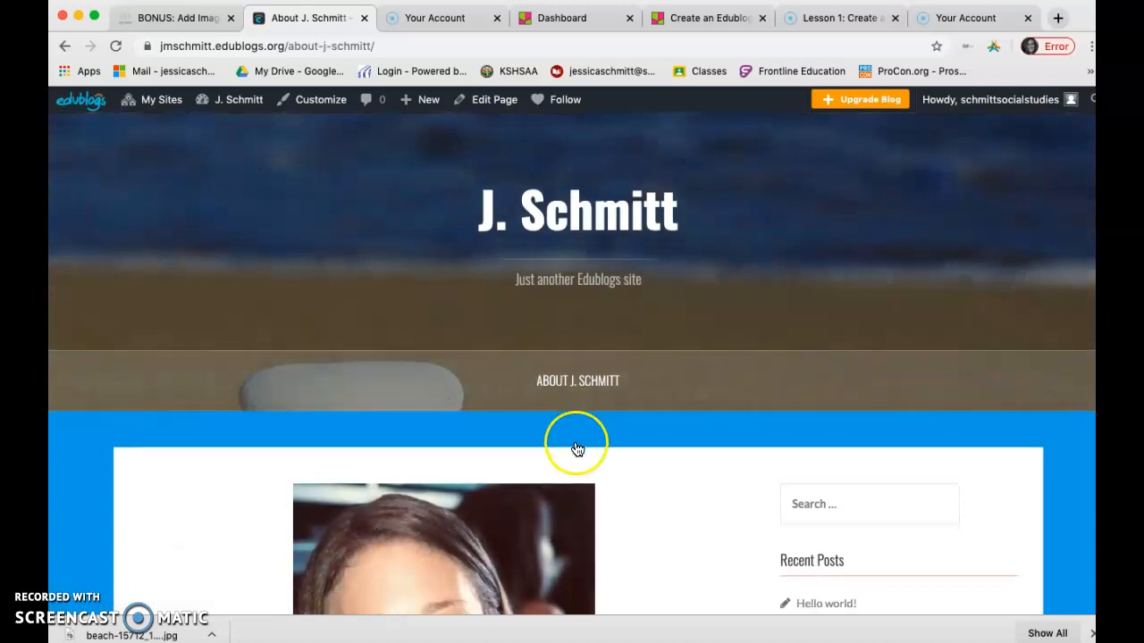
scroll(577, 438, "down", 5)
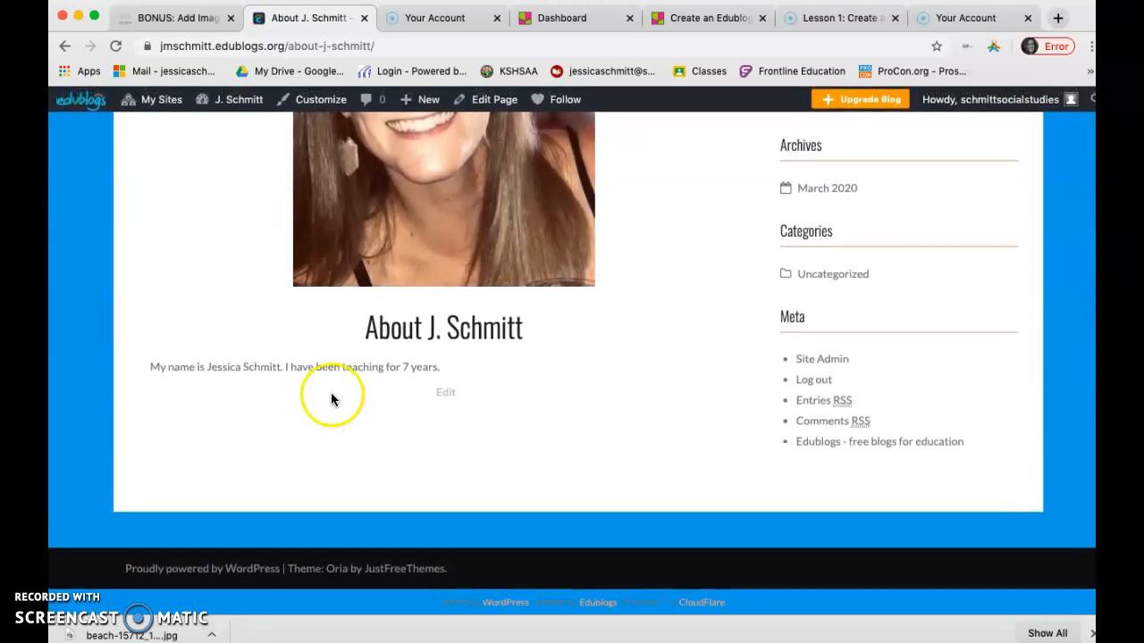
scroll(281, 459, "up", 5)
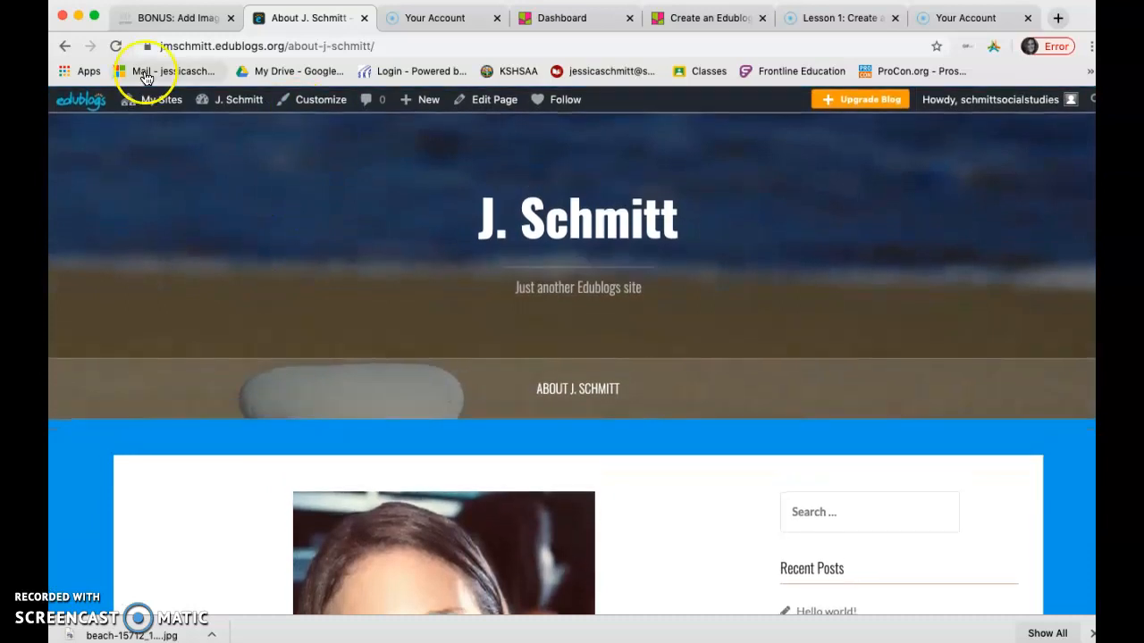
scroll(342, 179, "down", 3)
scroll(343, 166, "up", 3)
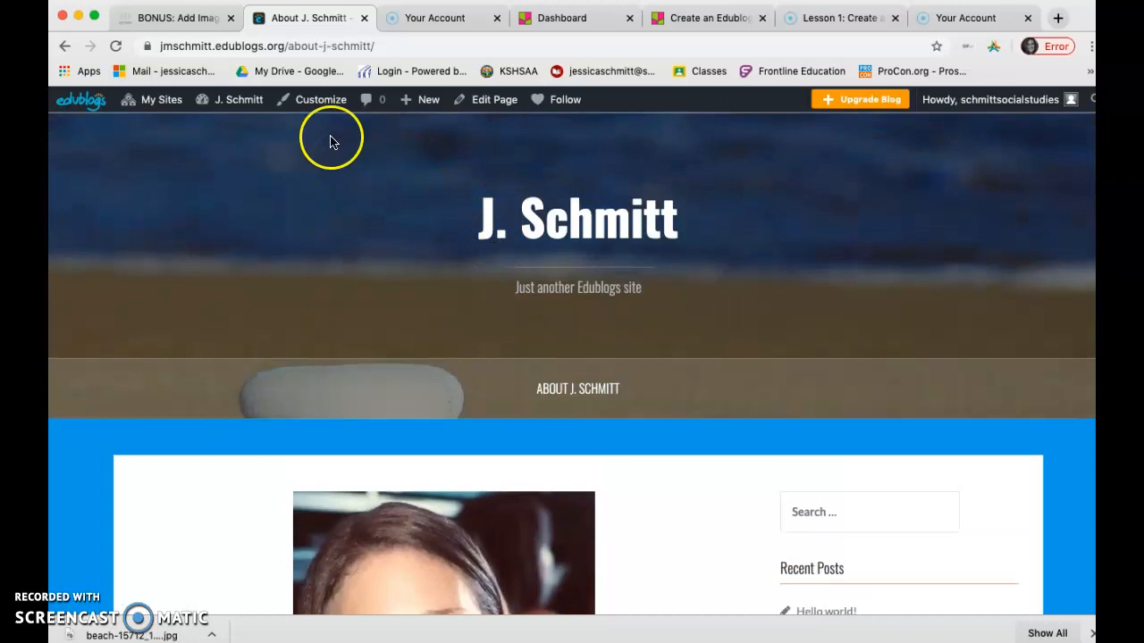
mouse_move(237, 102)
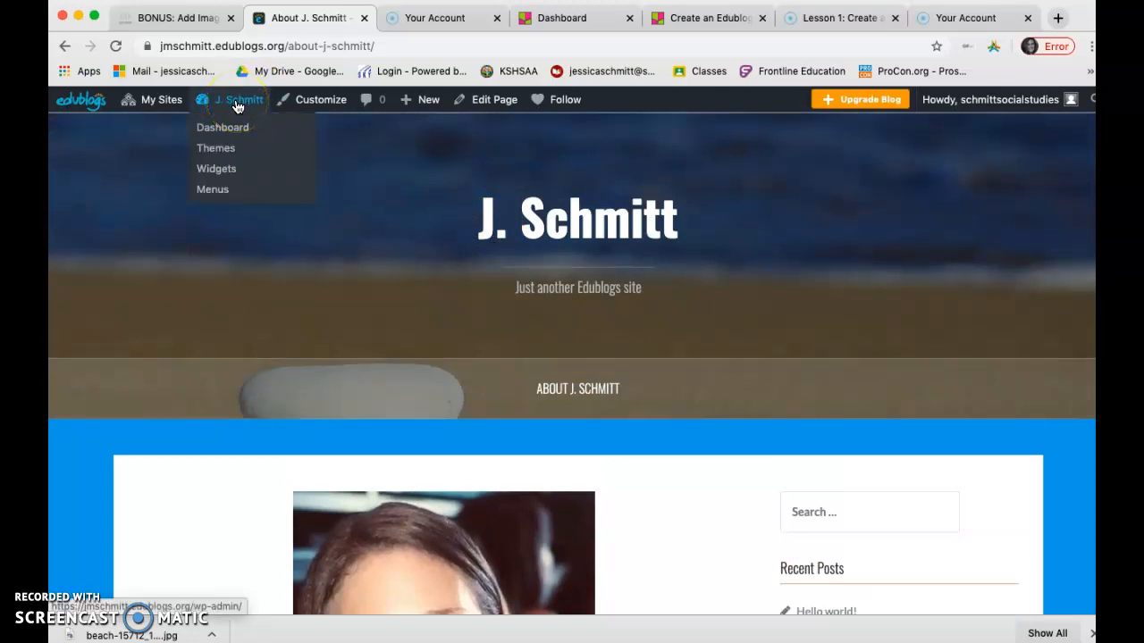